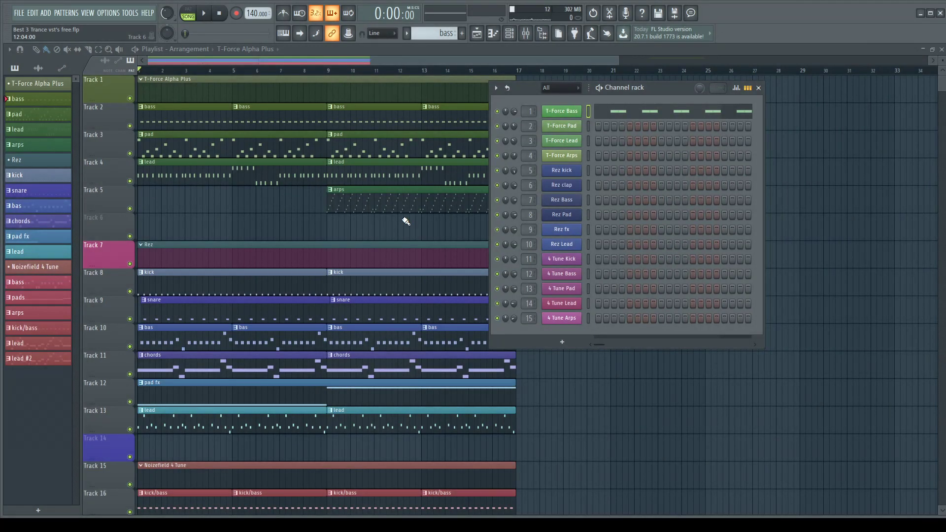
# - Open the T-Force Bass synth, browse its oscillator, modulation and effects pages, then close it
pyautogui.click(562, 111)
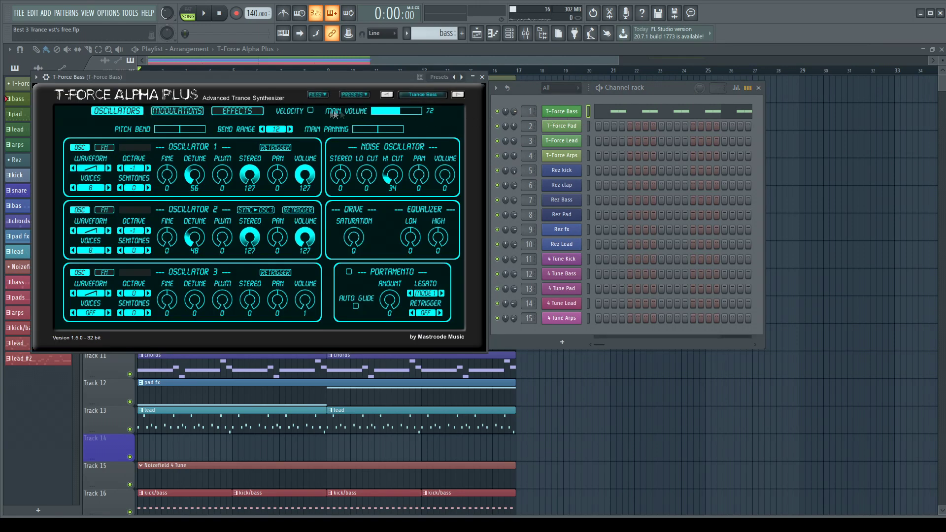
pyautogui.moveTo(273, 76); pyautogui.dragTo(273, 81)
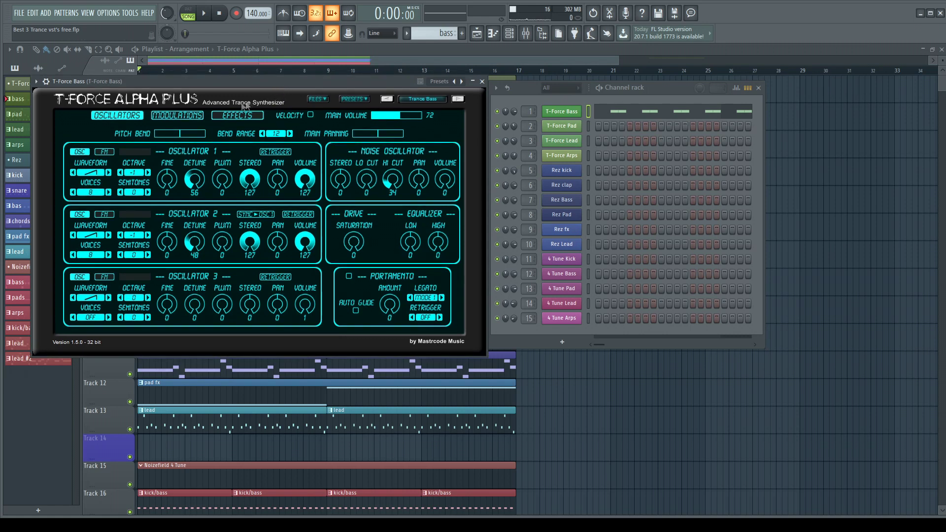
pyautogui.click(195, 116)
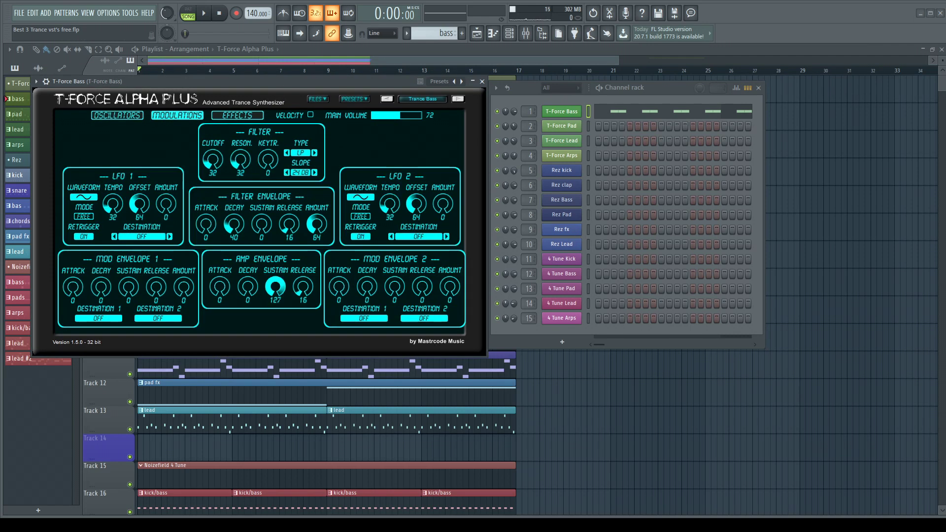
pyautogui.click(237, 115)
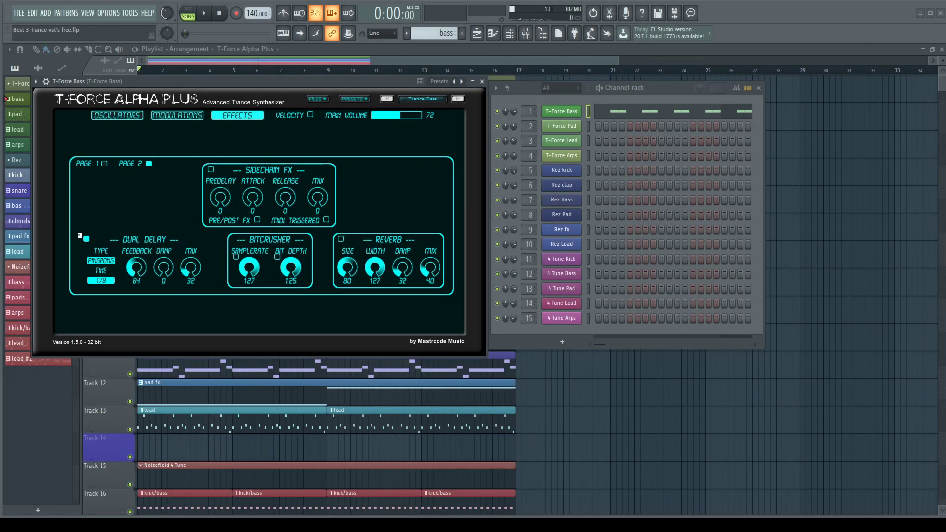
pyautogui.click(177, 115)
pyautogui.click(117, 115)
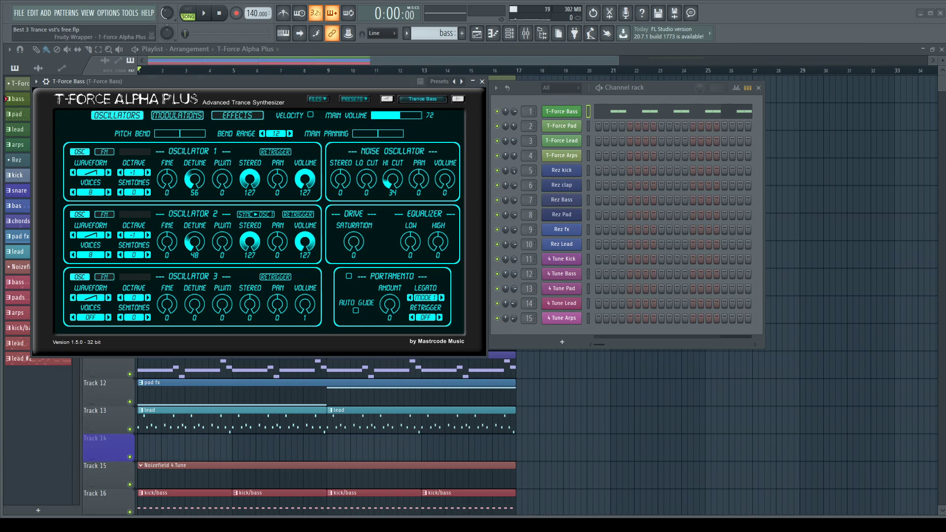
pyautogui.click(199, 117)
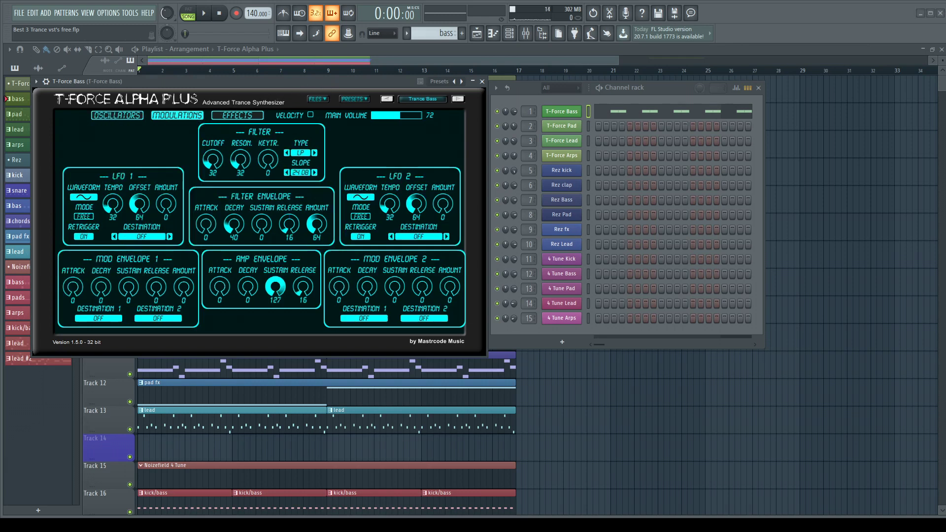
pyautogui.click(237, 116)
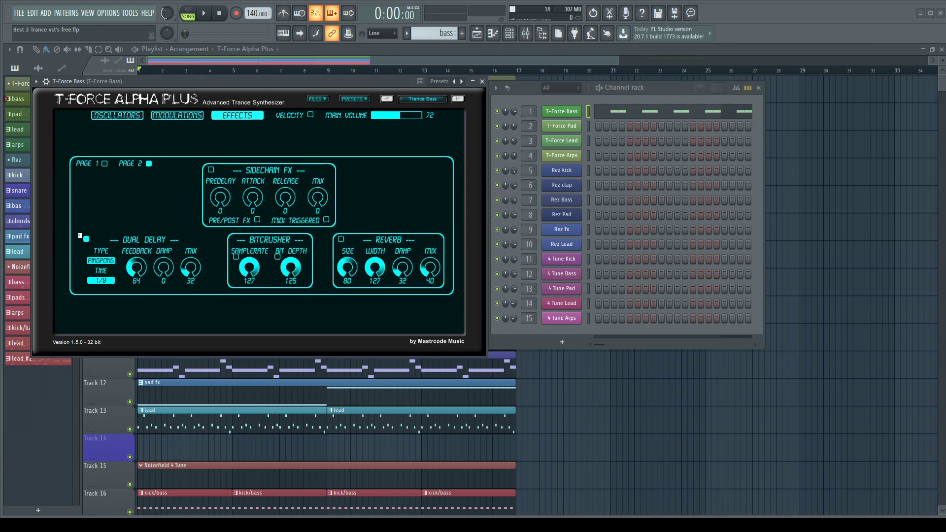
pyautogui.click(118, 115)
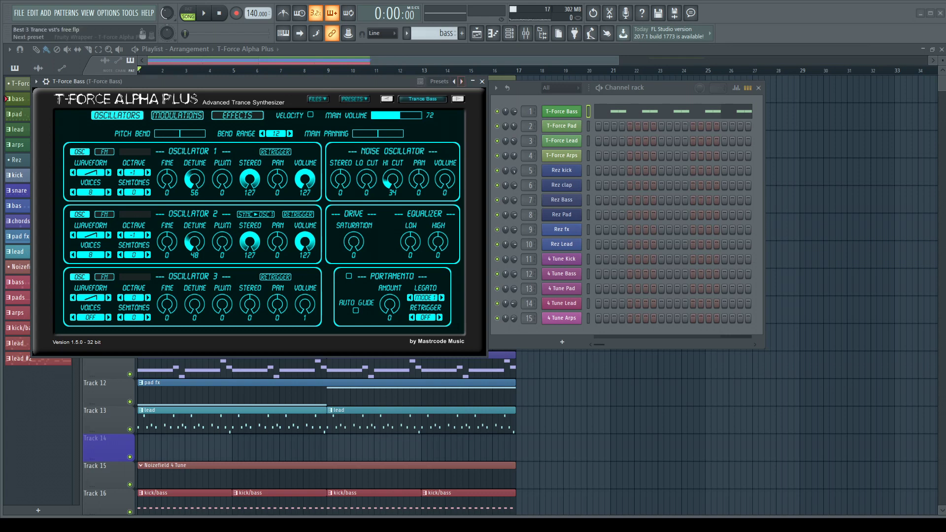
pyautogui.press('Escape')
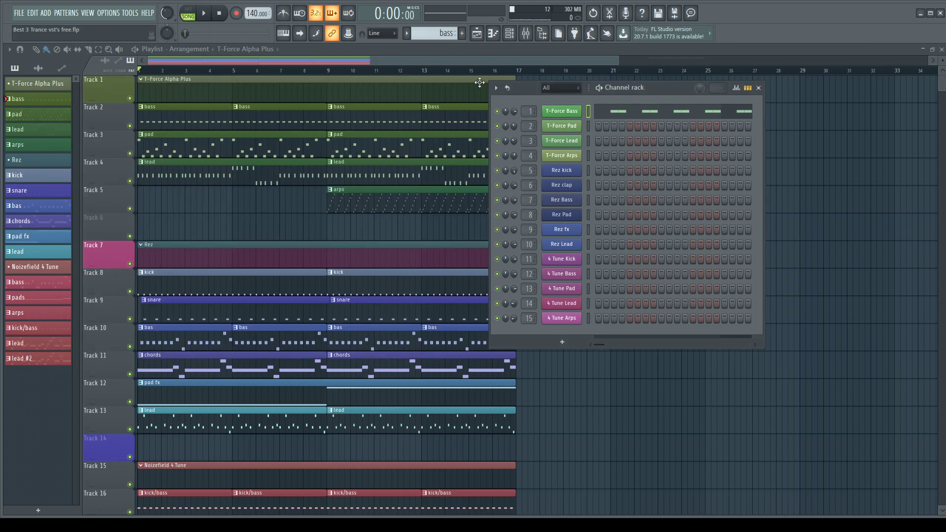
# - Close the channel rack and check the second to fourth T-Force Bass inserts in the Mixer
pyautogui.click(759, 88)
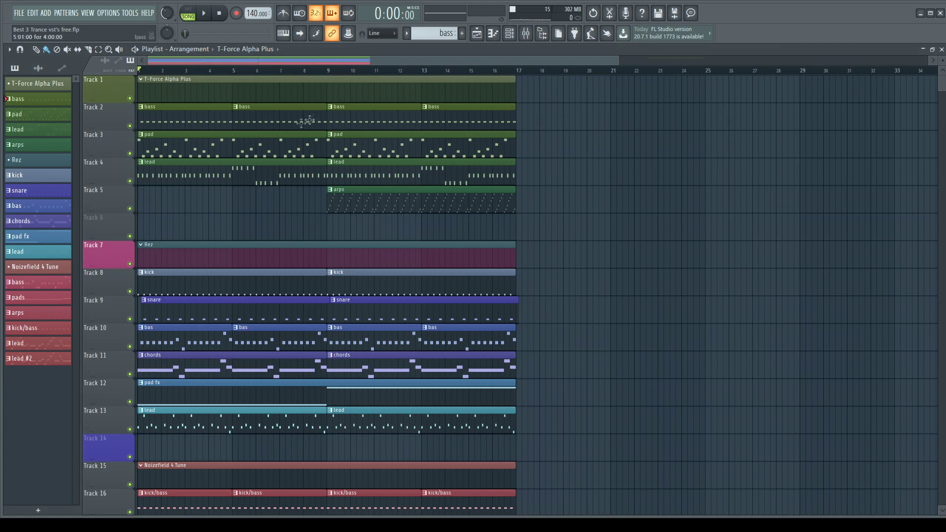
pyautogui.press('F9')
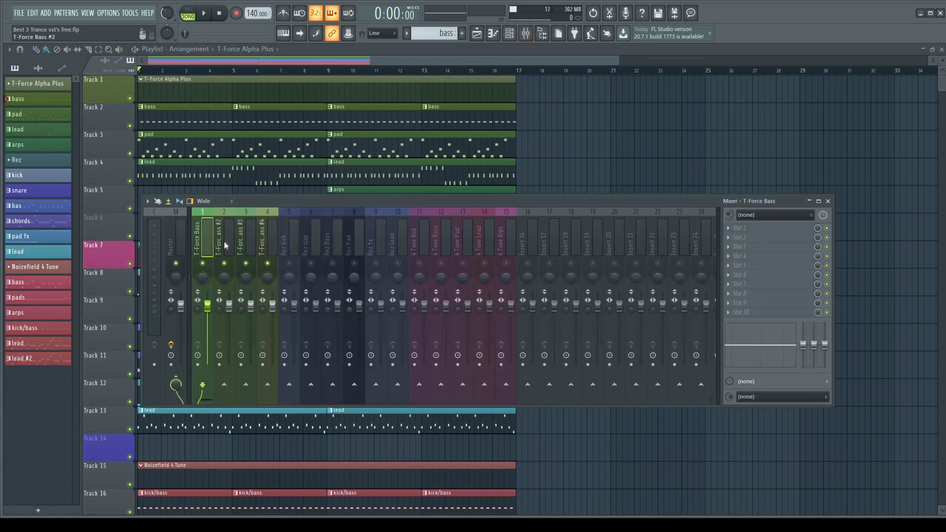
pyautogui.click(219, 239)
pyautogui.click(243, 242)
pyautogui.click(266, 242)
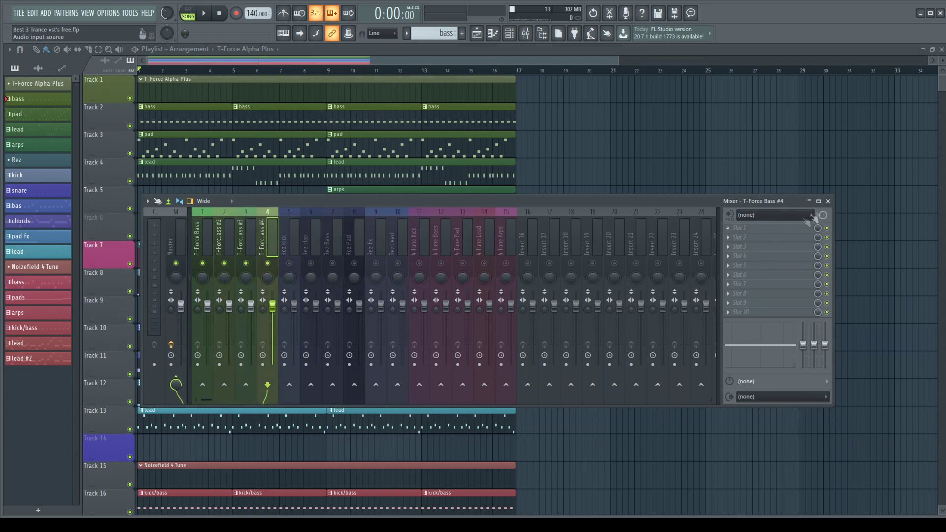
pyautogui.click(828, 201)
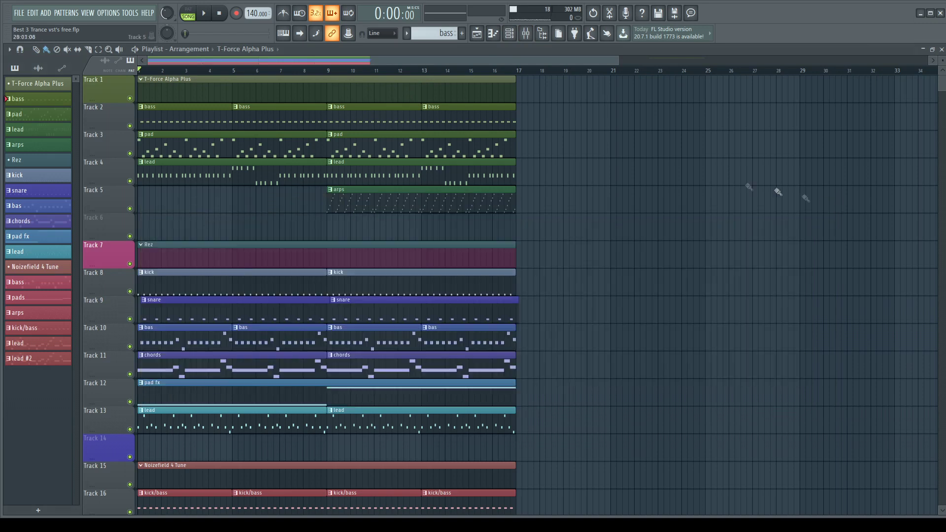
# - Solo Track 5, unmute Tracks 1–4, and play the T-Force Alpha Plus tracks
pyautogui.rightClick(131, 209)
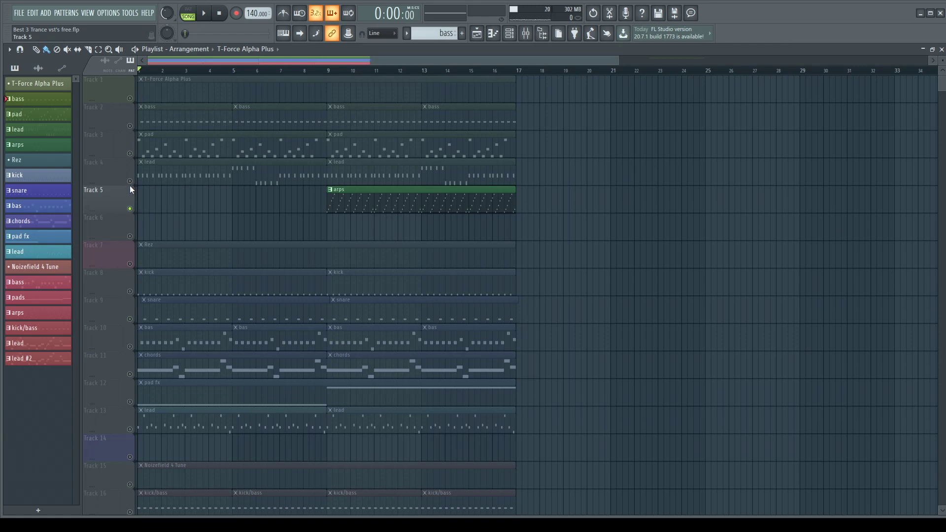
pyautogui.click(129, 153)
pyautogui.click(130, 181)
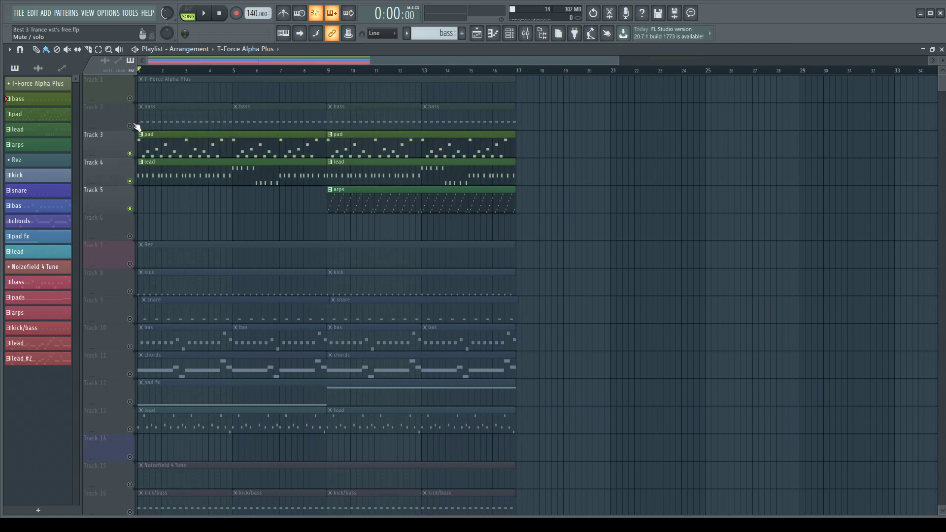
pyautogui.click(130, 126)
pyautogui.click(129, 98)
pyautogui.press('space')
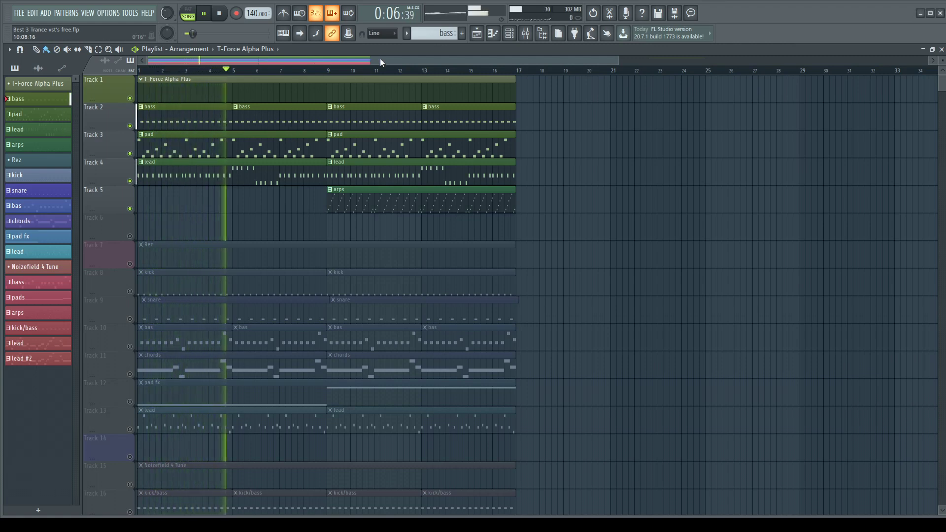
# - Nudge a control in the top toolbar slightly right, then back left
pyautogui.moveTo(380, 58); pyautogui.dragTo(386, 59)
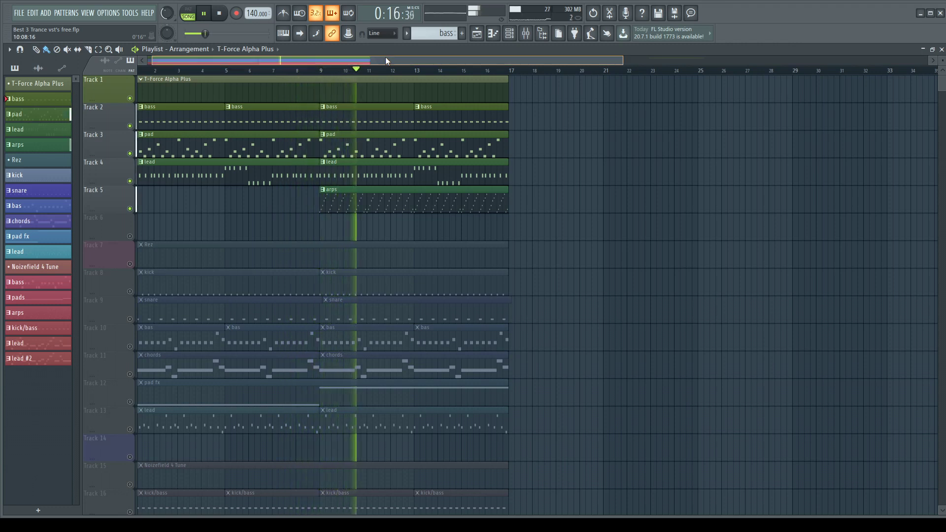
pyautogui.moveTo(385, 57); pyautogui.dragTo(375, 61)
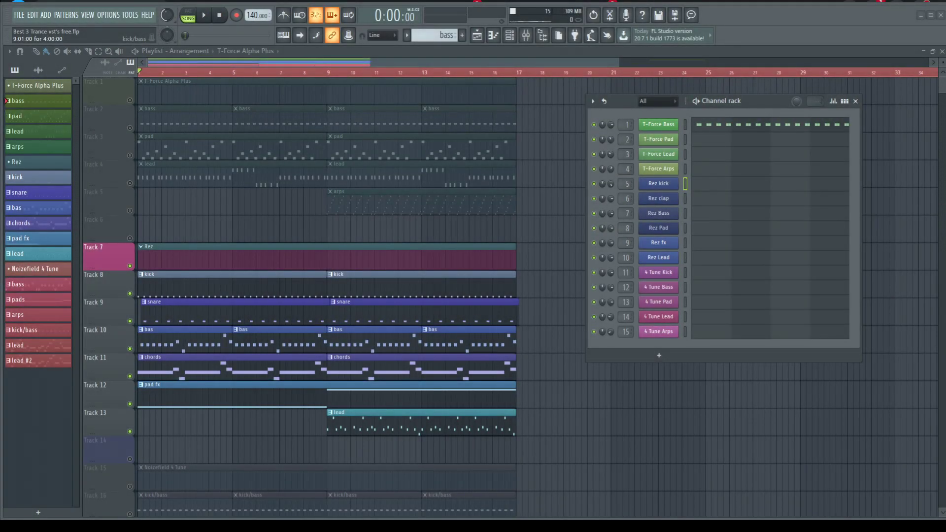
# - Open the Rez plugin window from the Rez kick channel in the Channel rack
pyautogui.click(669, 187)
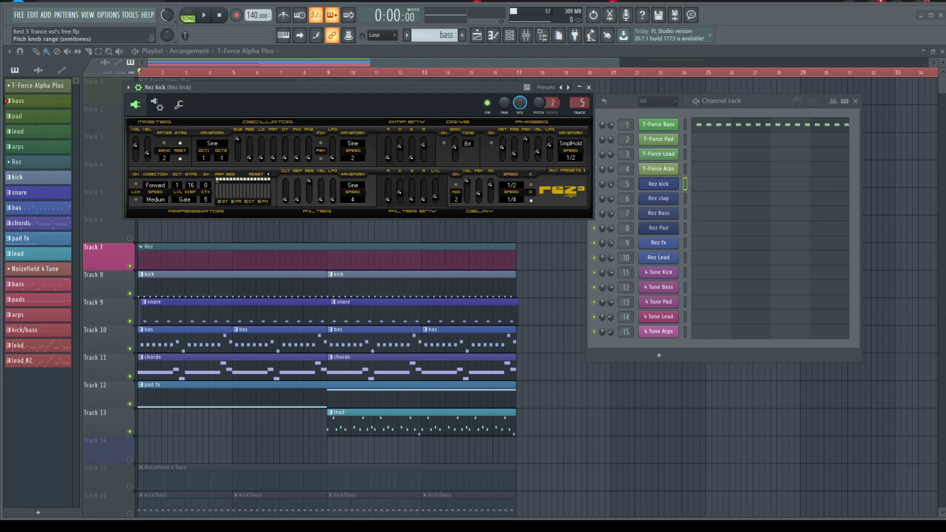
# - Step through eighteen Rez kick presets, then bring up the 4 Tune synth for the kick channel
pyautogui.click(568, 87)
pyautogui.click(568, 87)
pyautogui.click(569, 87)
pyautogui.click(568, 87)
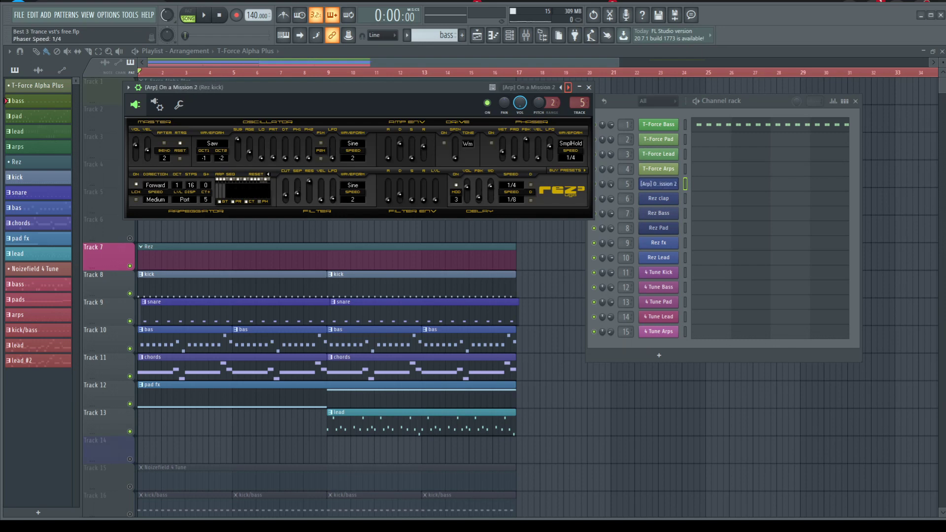
pyautogui.click(568, 87)
pyautogui.click(569, 87)
pyautogui.click(569, 88)
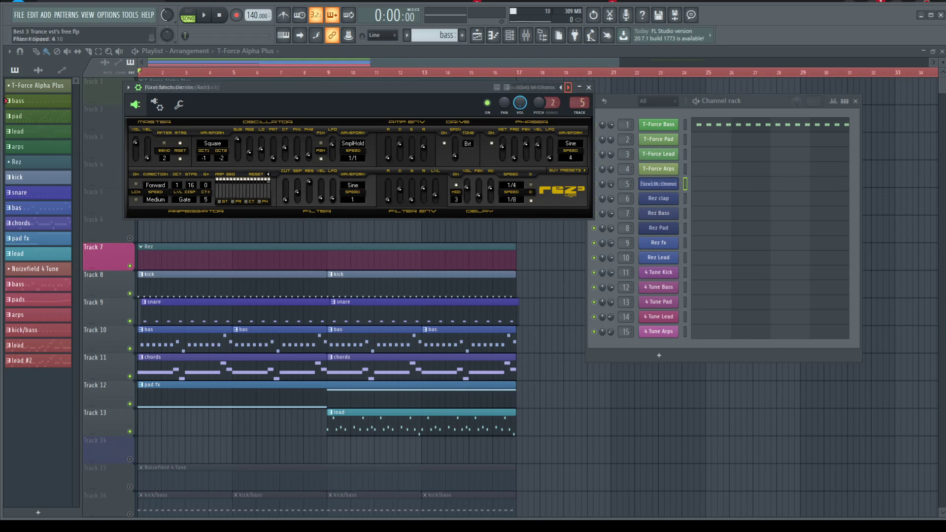
pyautogui.click(569, 87)
pyautogui.click(568, 87)
pyautogui.click(568, 87)
pyautogui.click(568, 88)
pyautogui.click(568, 87)
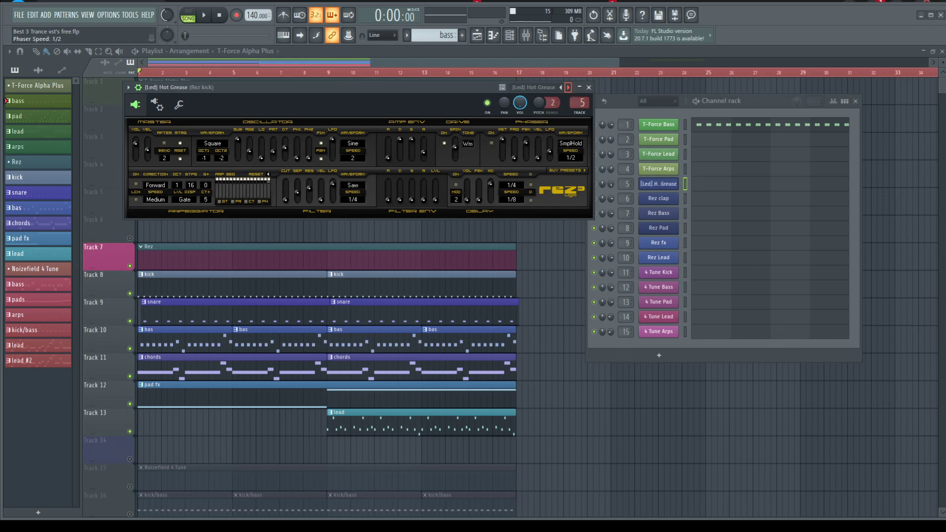
pyautogui.click(568, 87)
pyautogui.click(568, 87)
pyautogui.click(569, 87)
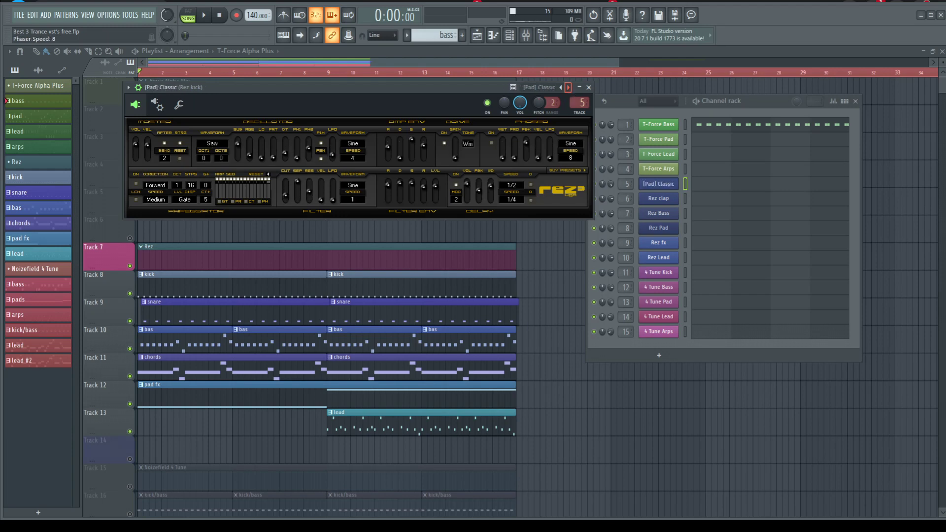
pyautogui.click(568, 87)
pyautogui.click(568, 87)
pyautogui.click(569, 87)
pyautogui.click(569, 87)
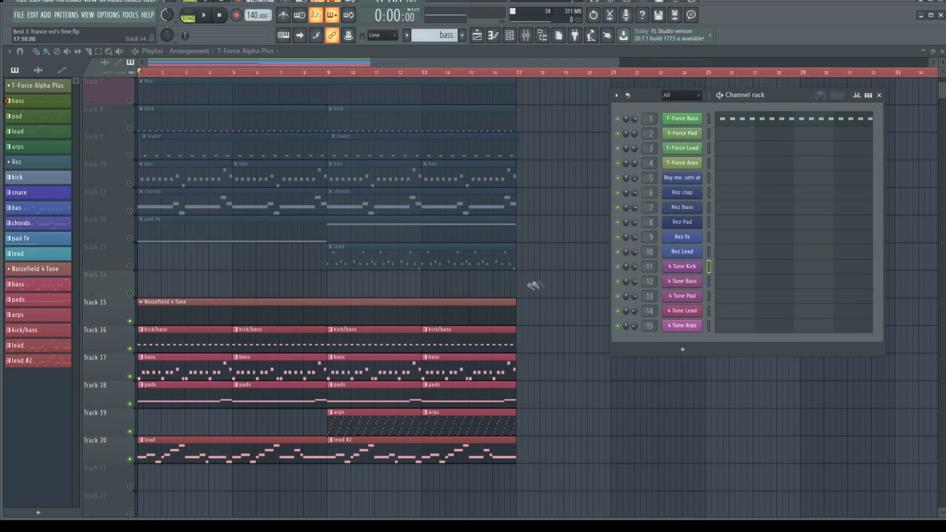
pyautogui.click(682, 267)
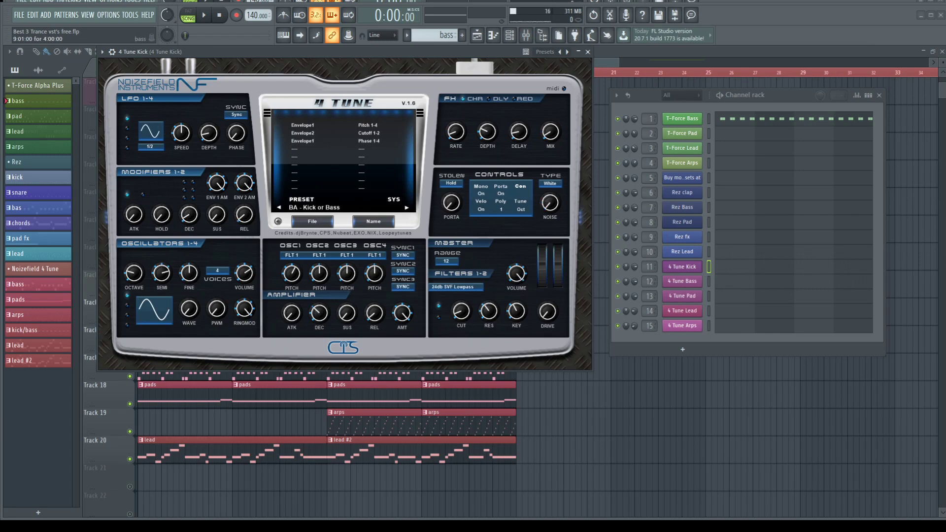
# - Close the Noizefield 4 Tune synth window and hide the Channel rack
pyautogui.click(588, 52)
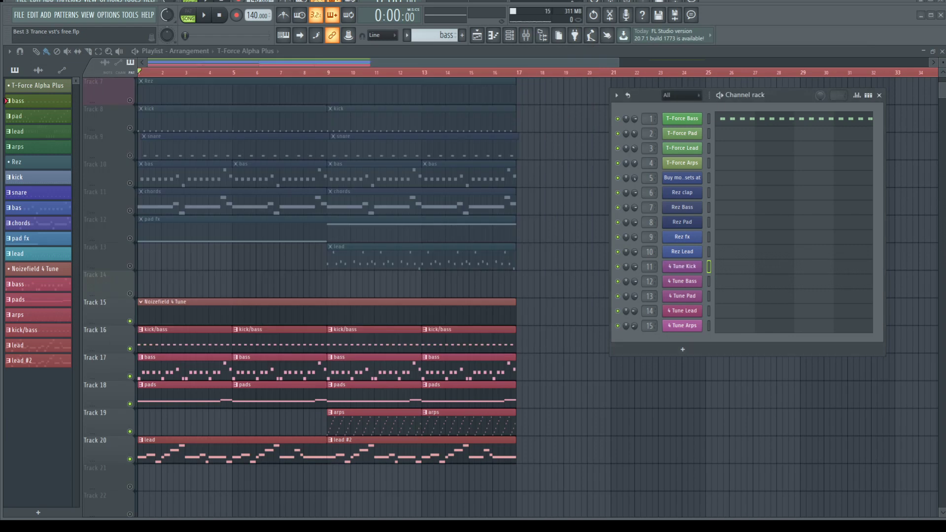
pyautogui.press('F6')
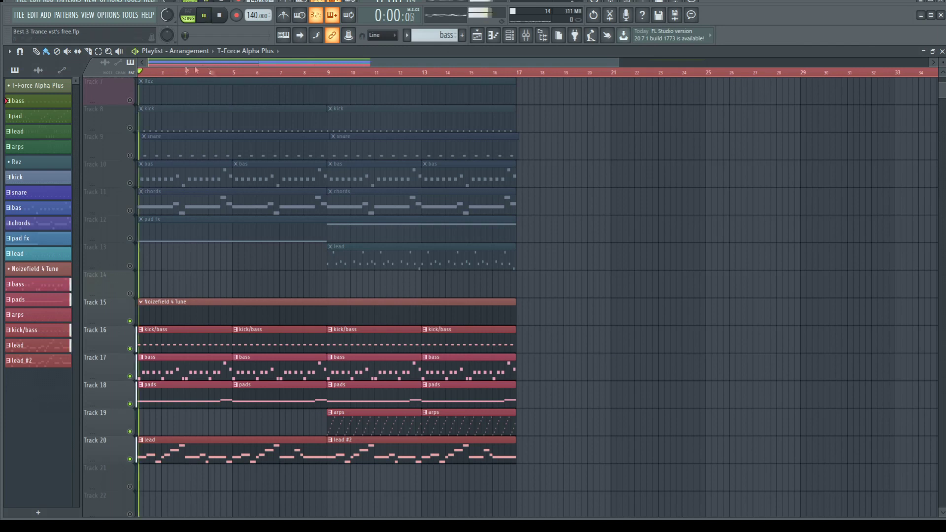